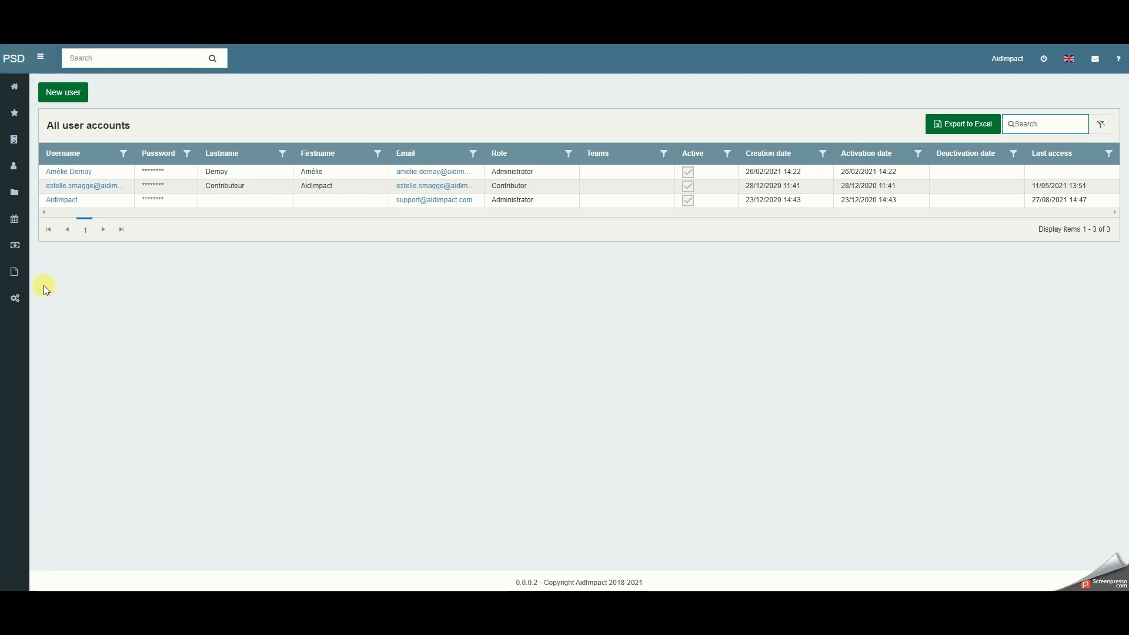
# - Open the first account in the user list, inspect its e-mail field and save the account
pyautogui.moveTo(20, 301)
pyautogui.click(77, 172)
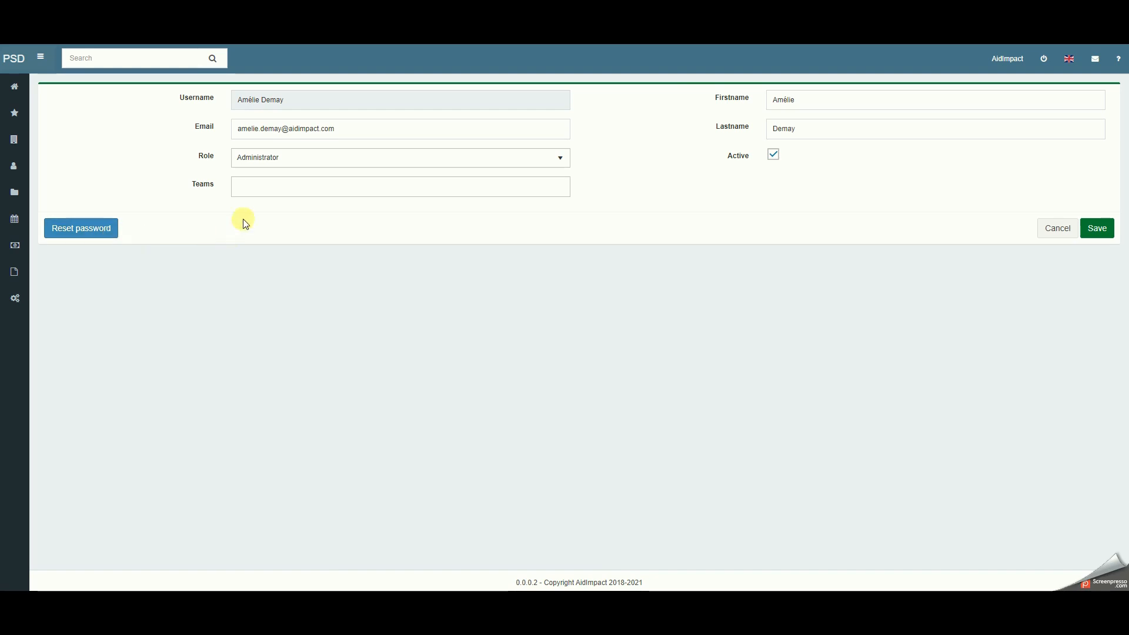
pyautogui.click(360, 129)
pyautogui.moveTo(361, 129)
pyautogui.mouseDown()
pyautogui.moveTo(220, 129)
pyautogui.moveTo(338, 128)
pyautogui.mouseUp()
pyautogui.click(307, 299)
pyautogui.click(1096, 228)
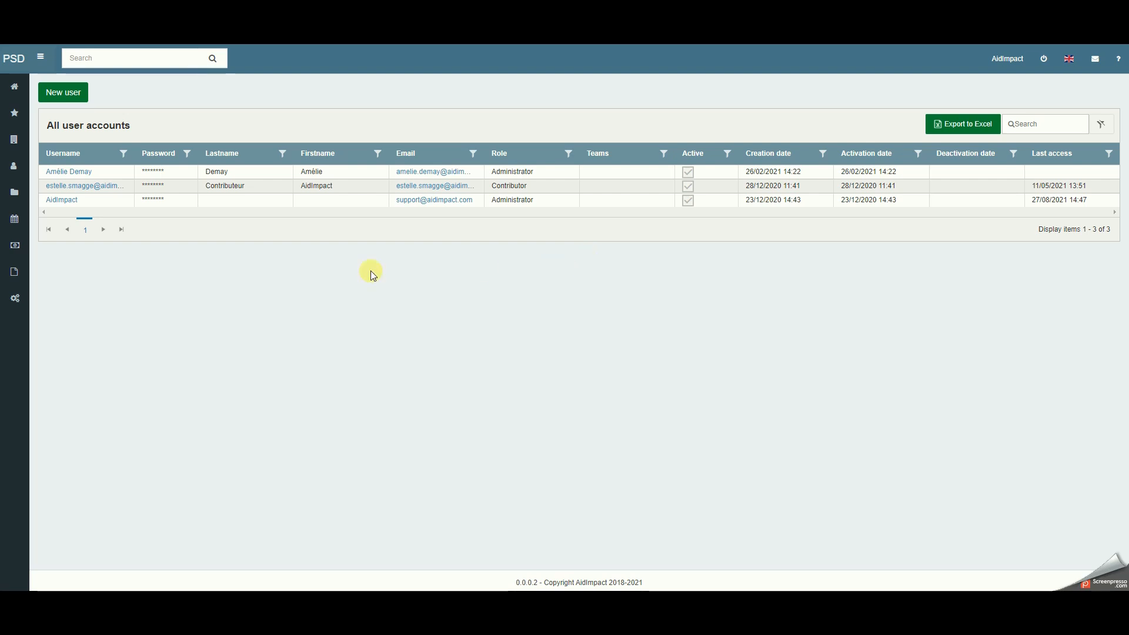
# - Review the licence management page, covering the licence status, the connections and the licences by period
pyautogui.moveTo(12, 294)
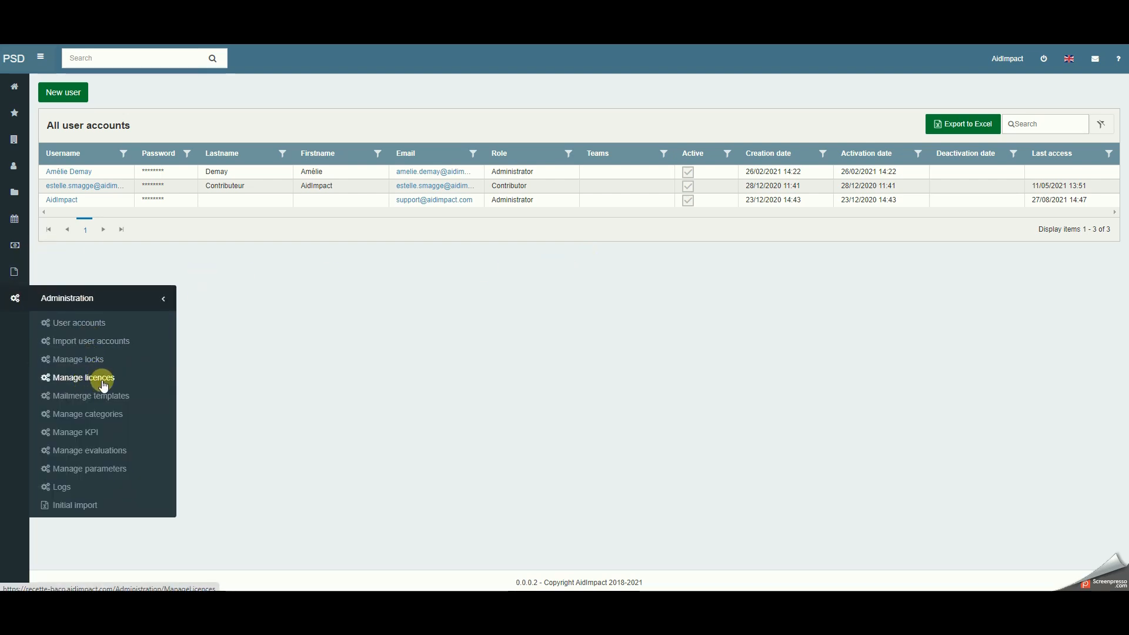
pyautogui.click(81, 379)
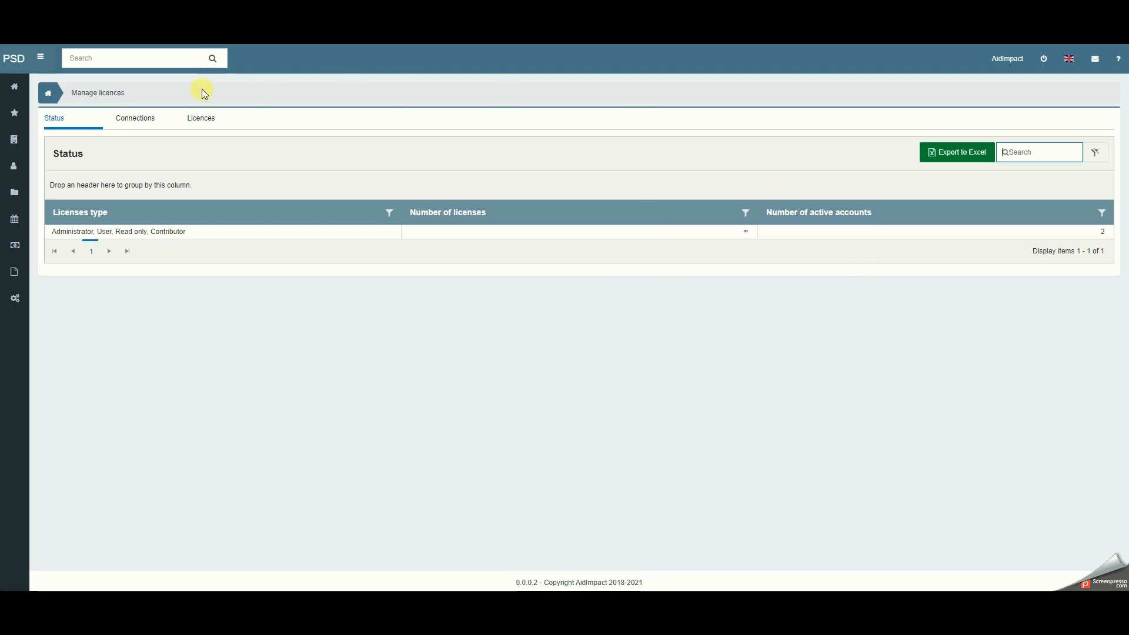
pyautogui.click(155, 121)
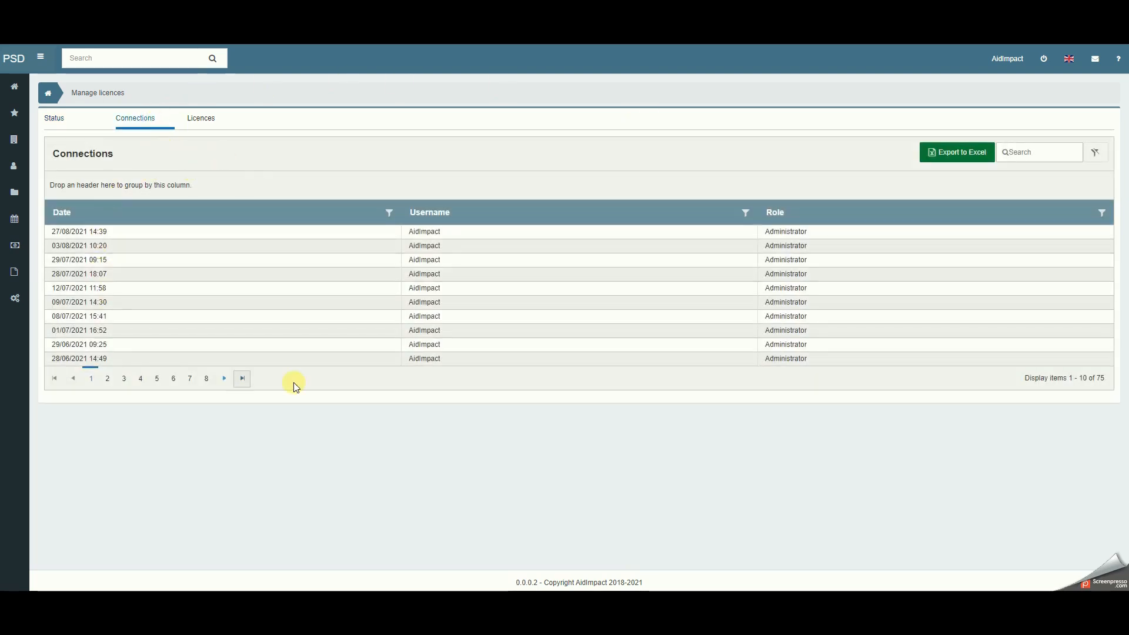
pyautogui.click(202, 118)
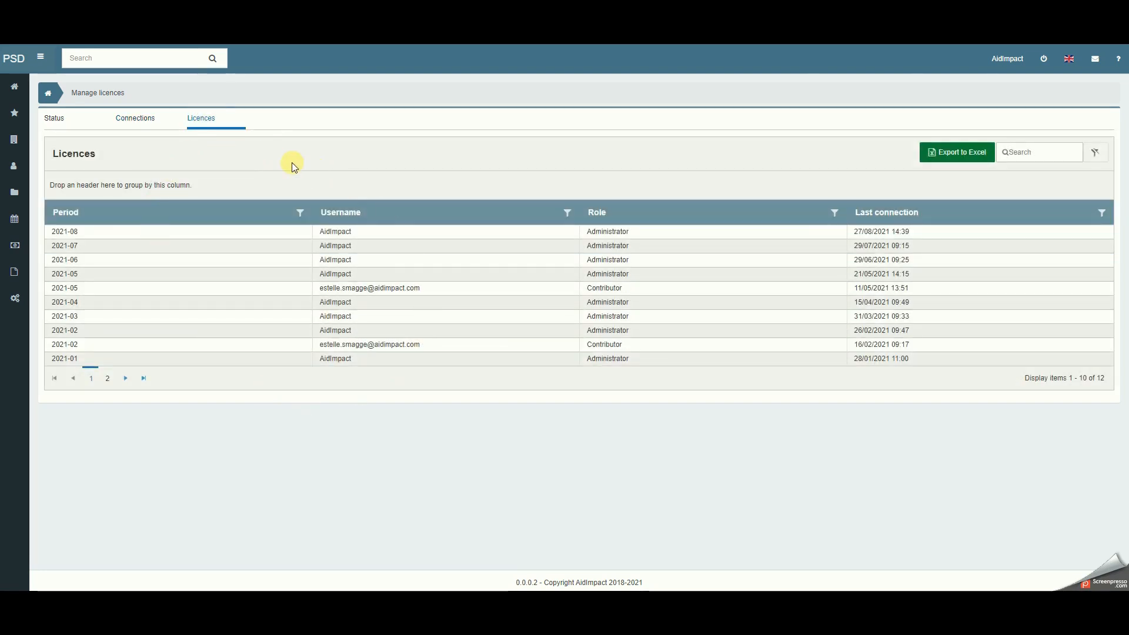
pyautogui.click(72, 121)
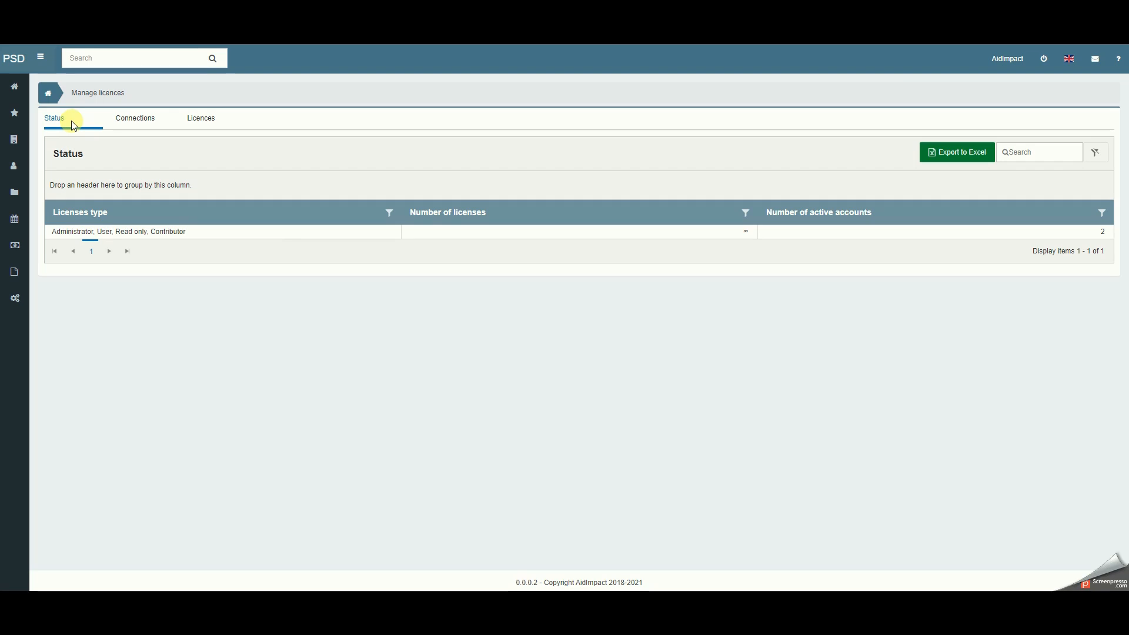
# - Open the Document: Language category and add an entry labelled CH in both English and French
pyautogui.moveTo(15, 299)
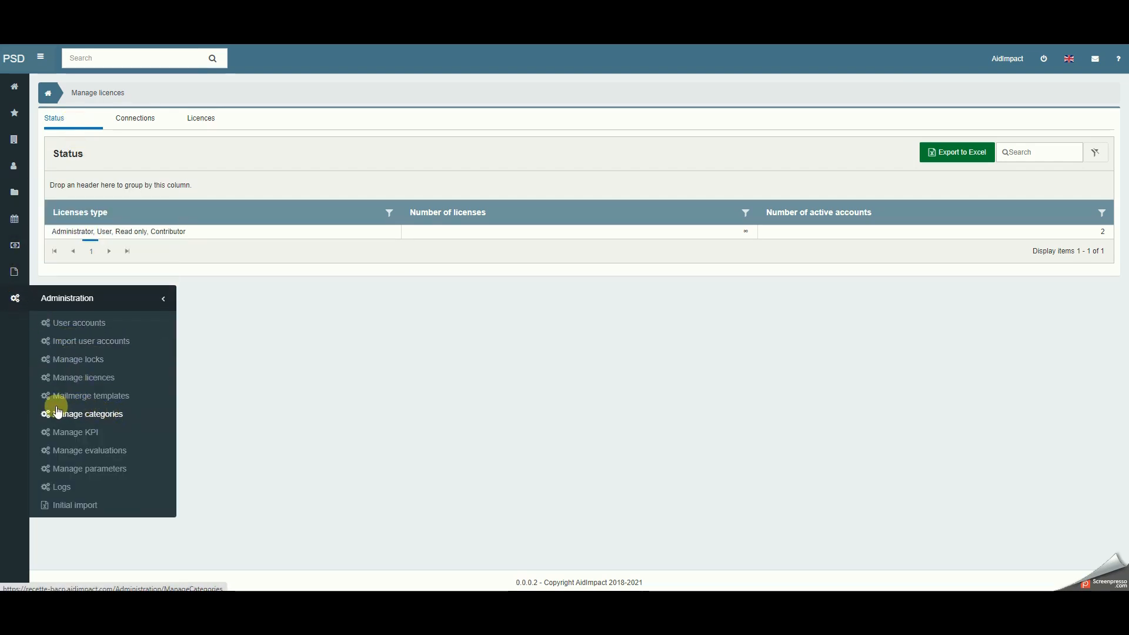
pyautogui.click(92, 414)
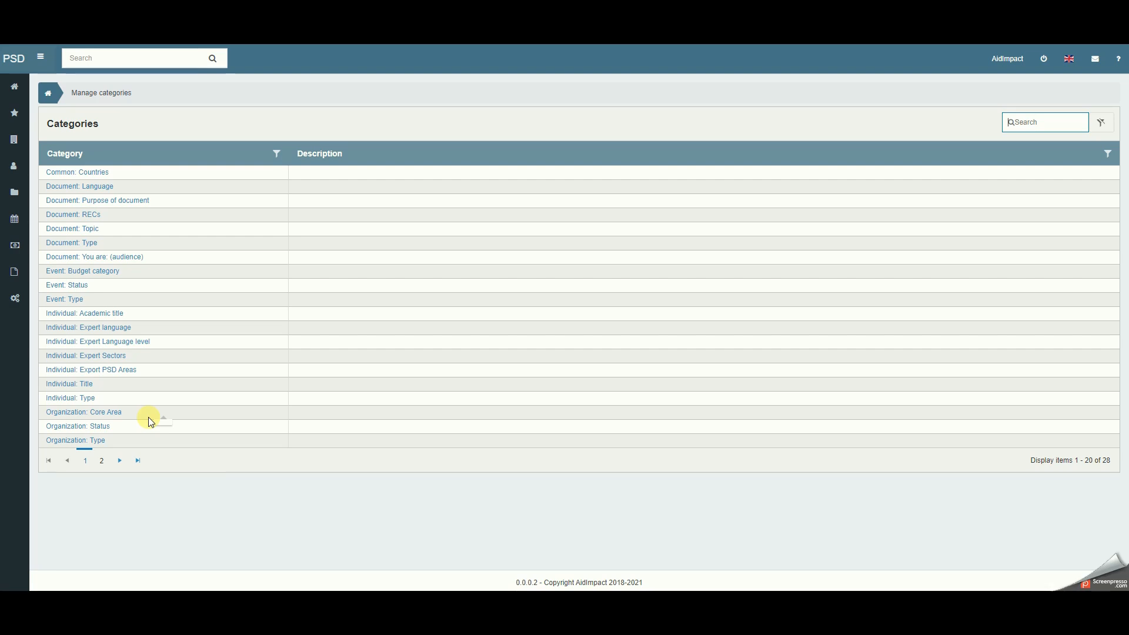
pyautogui.click(101, 188)
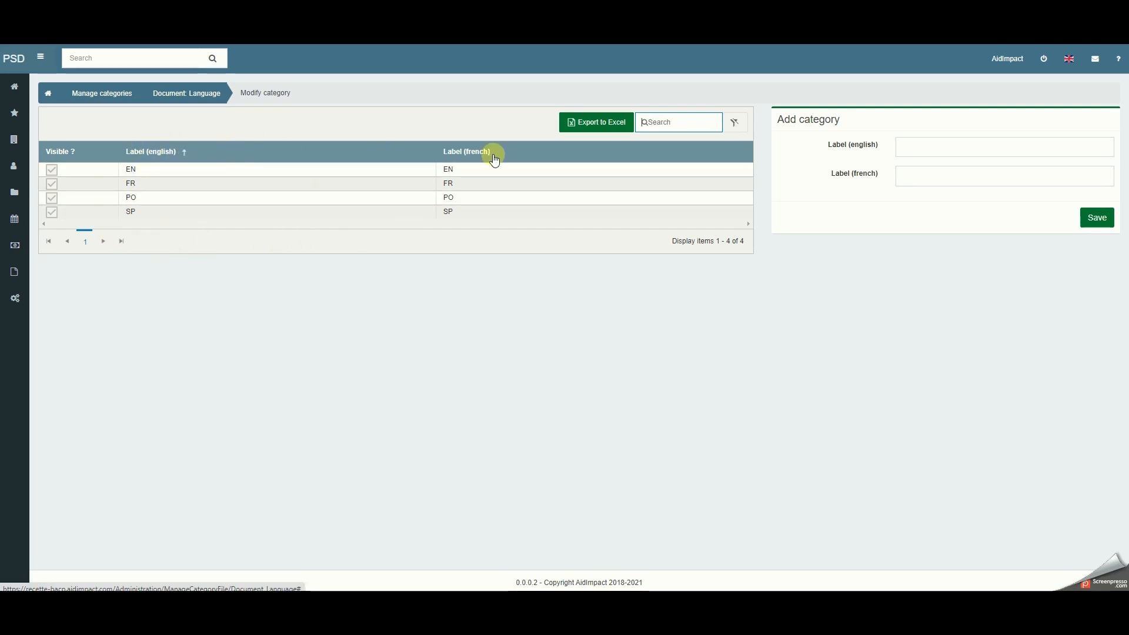
pyautogui.click(51, 213)
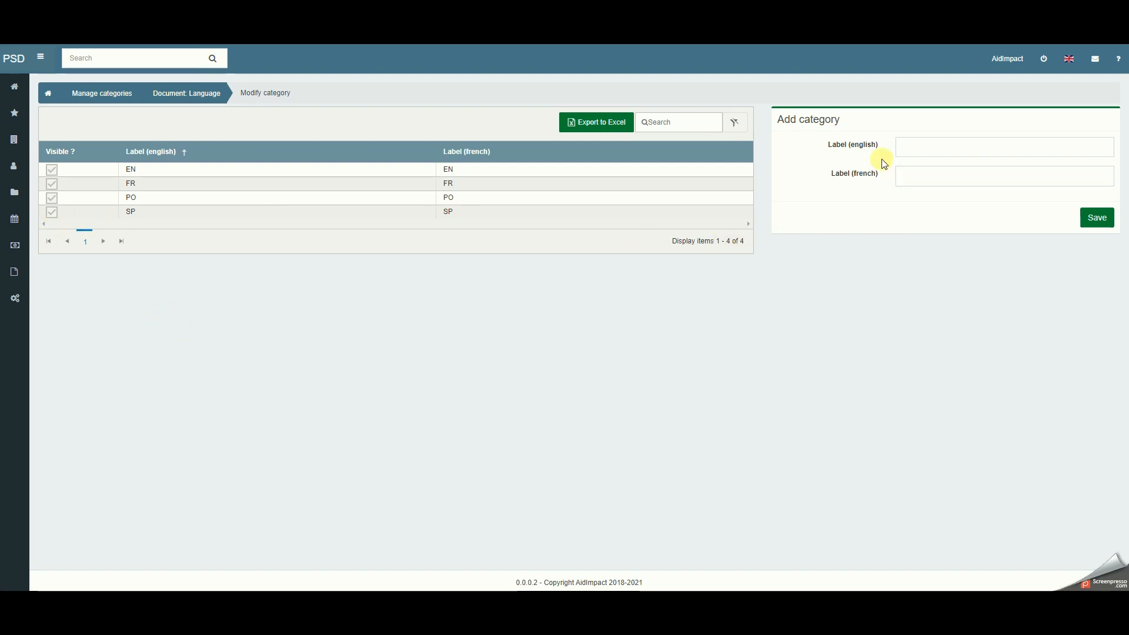
pyautogui.click(917, 145)
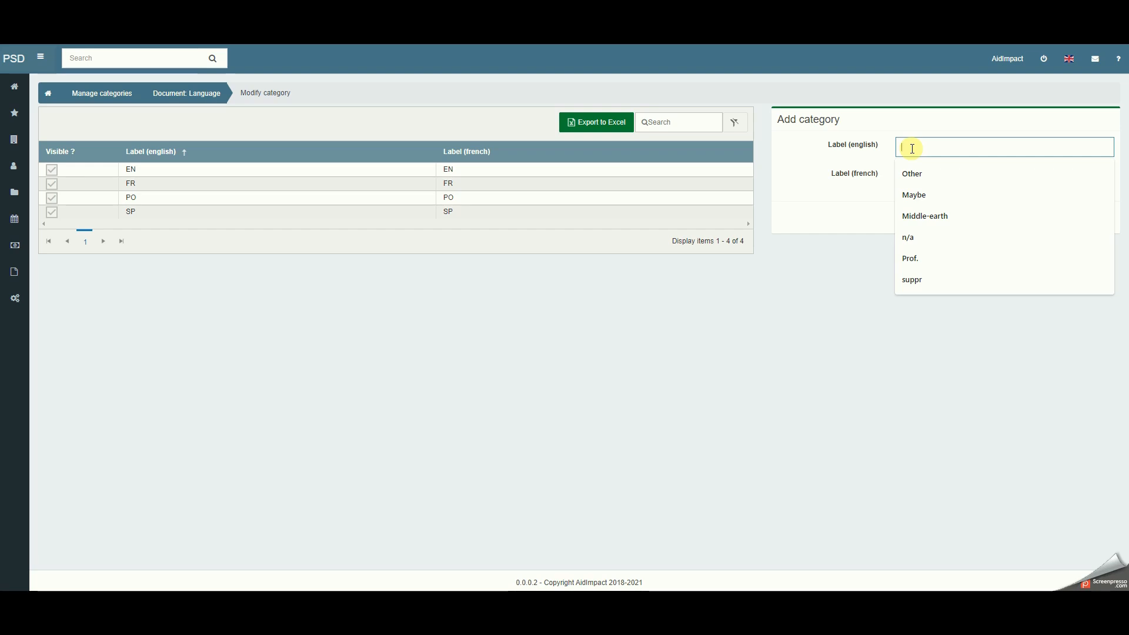
pyautogui.write('CH')
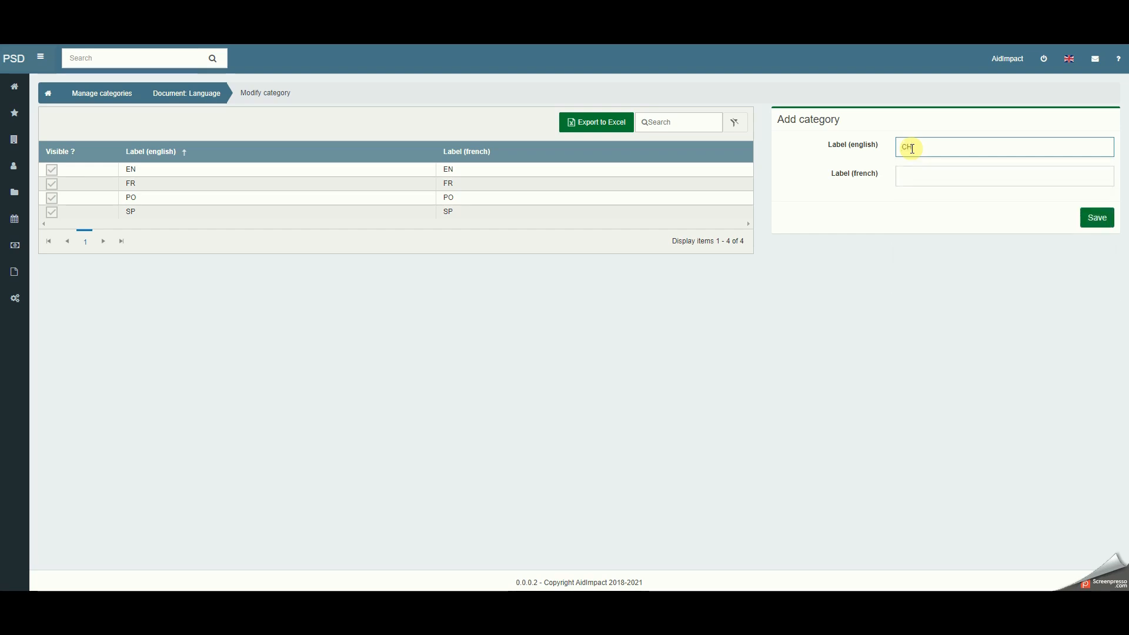
pyautogui.click(917, 180)
pyautogui.write('CH')
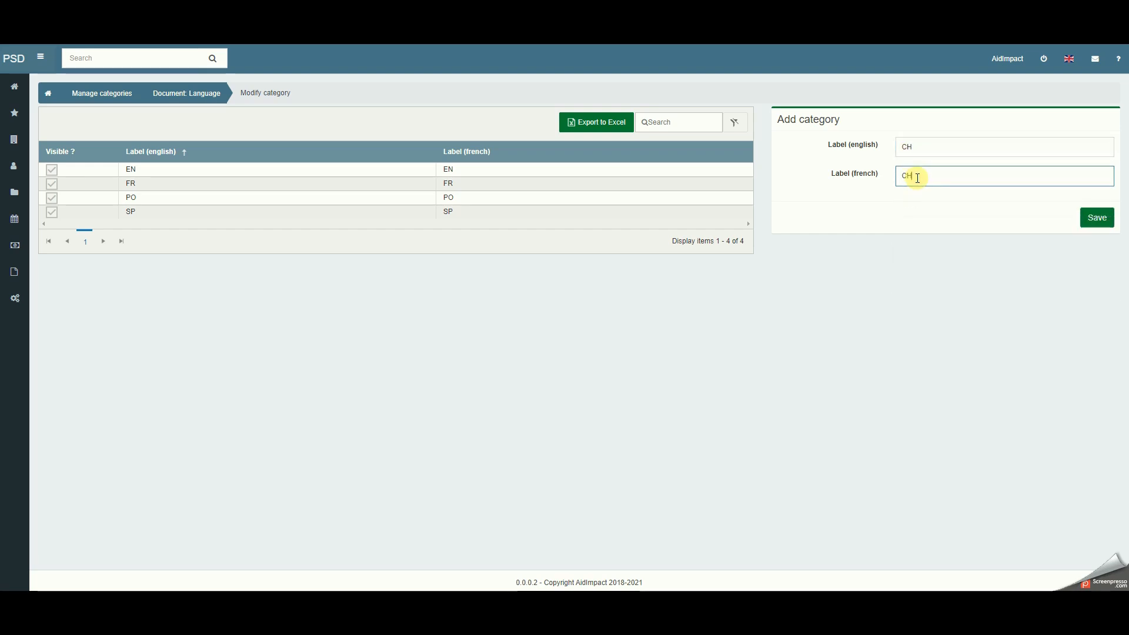
pyautogui.click(1092, 220)
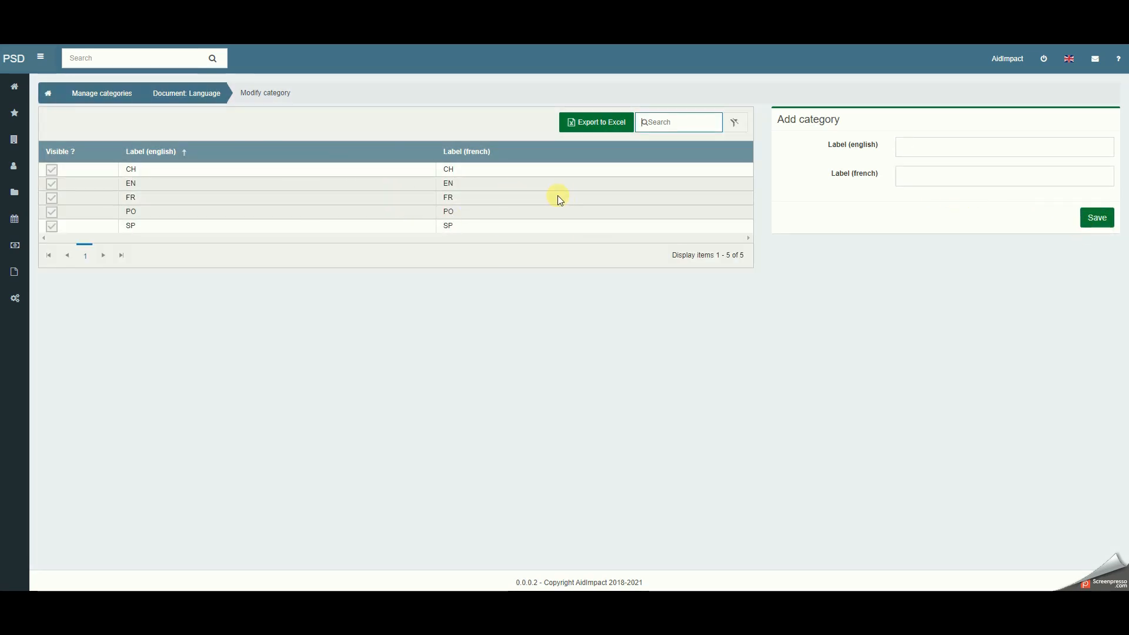
# - Open the KPI library management, check the field for a new library name, and view the KPIs of the Environement.xml library
pyautogui.moveTo(16, 312)
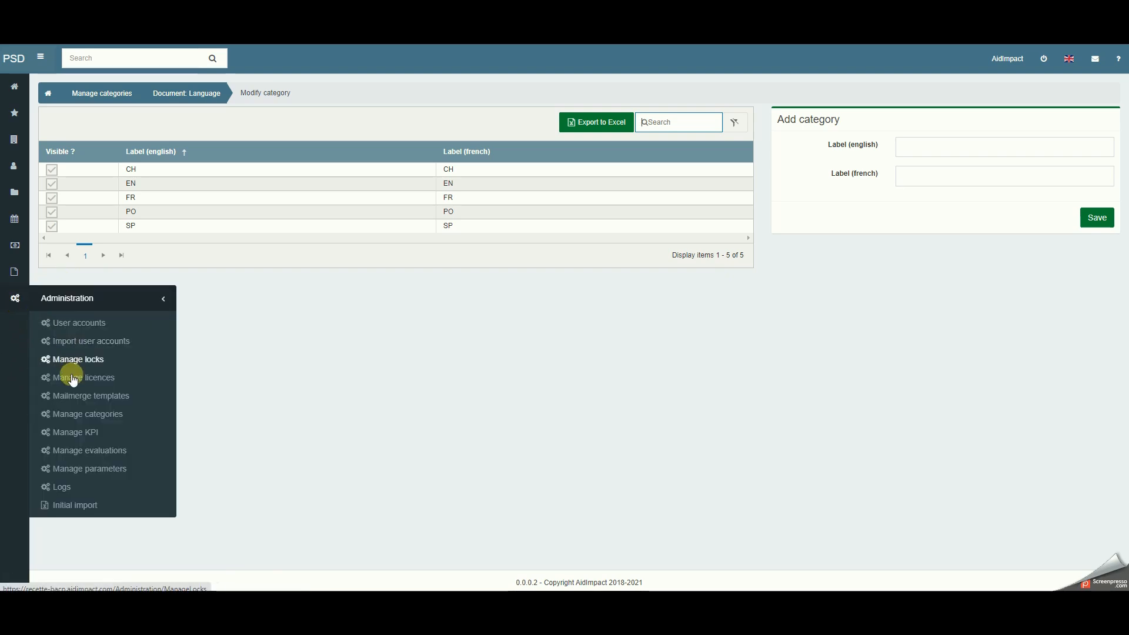
pyautogui.click(89, 433)
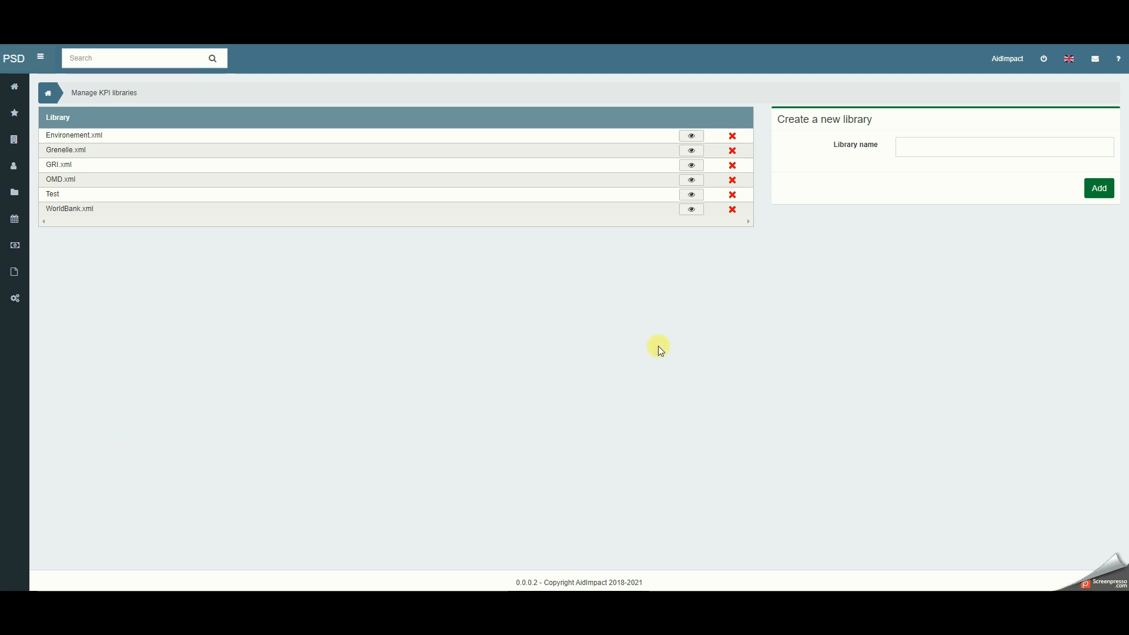
pyautogui.click(924, 149)
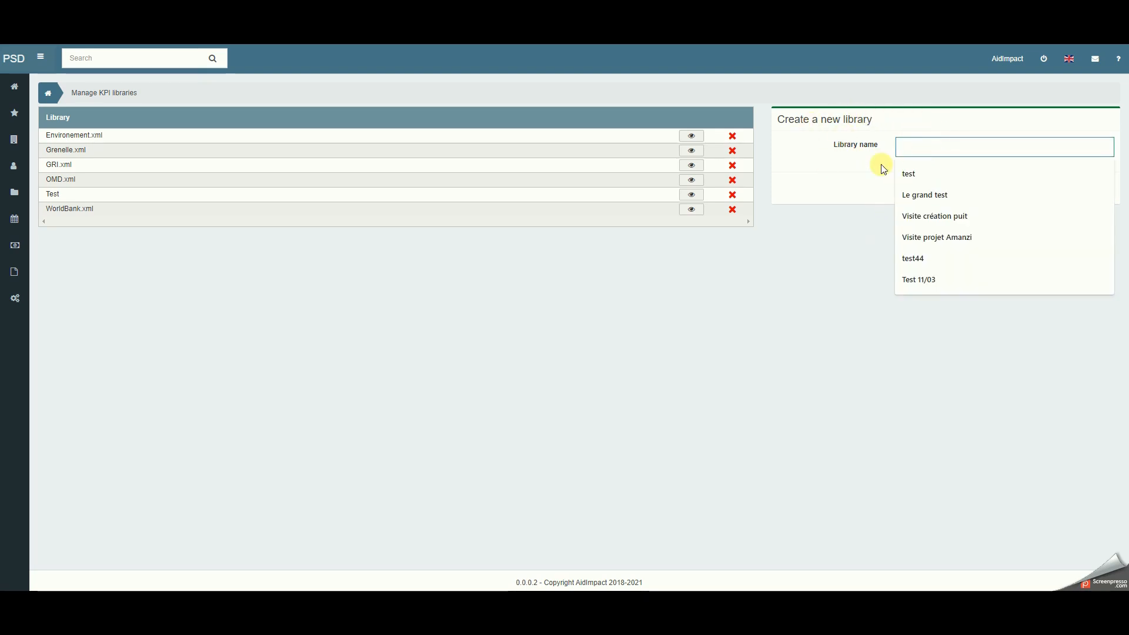
pyautogui.click(832, 215)
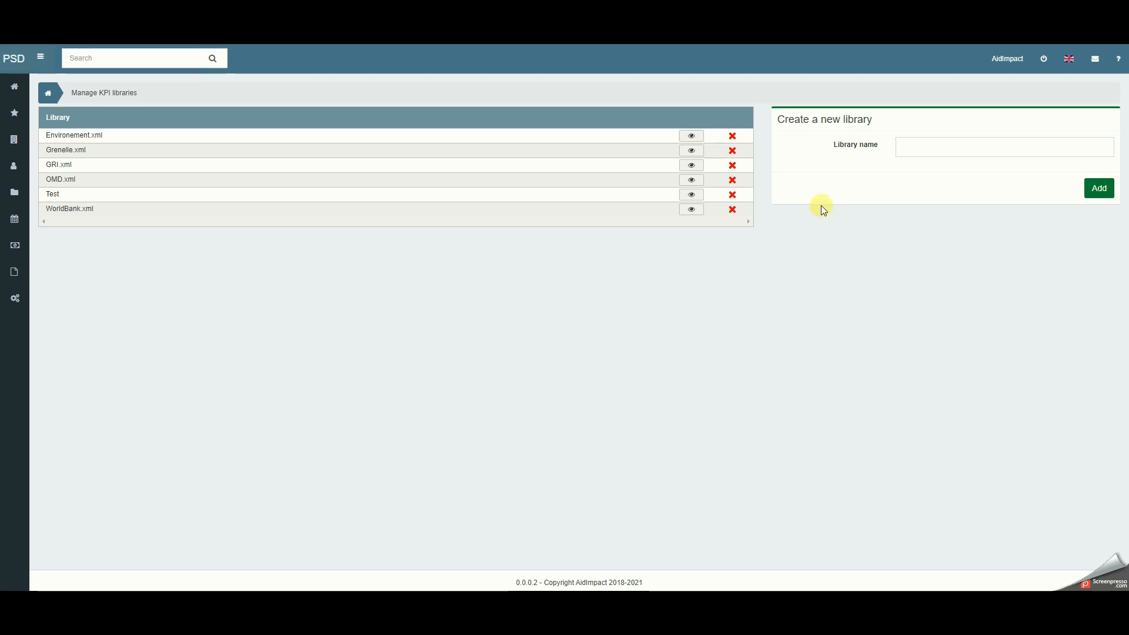
pyautogui.click(696, 140)
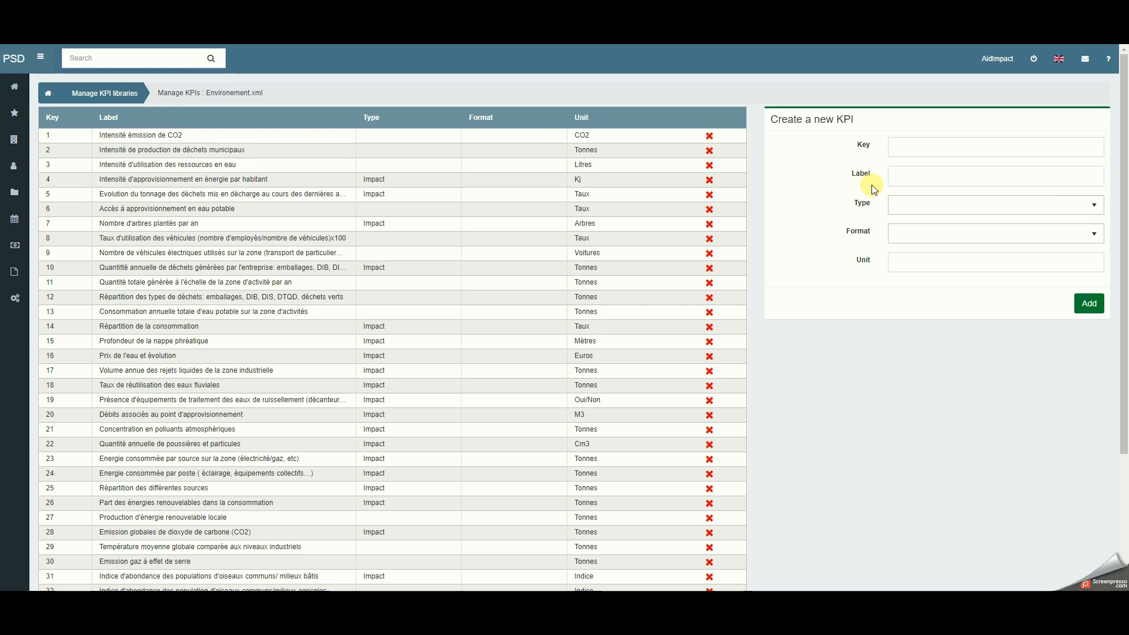
# - Examine the type options of KPI 4 and the editable label and format of KPI 3, and start and cancel deleting KPI 1
pyautogui.click(434, 178)
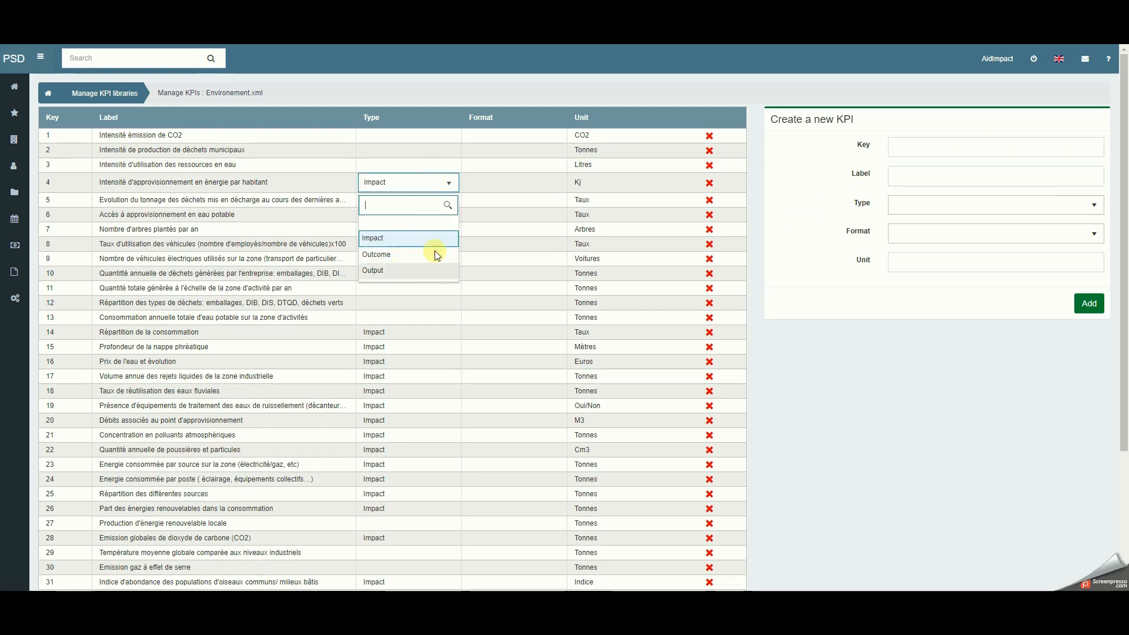
pyautogui.click(312, 163)
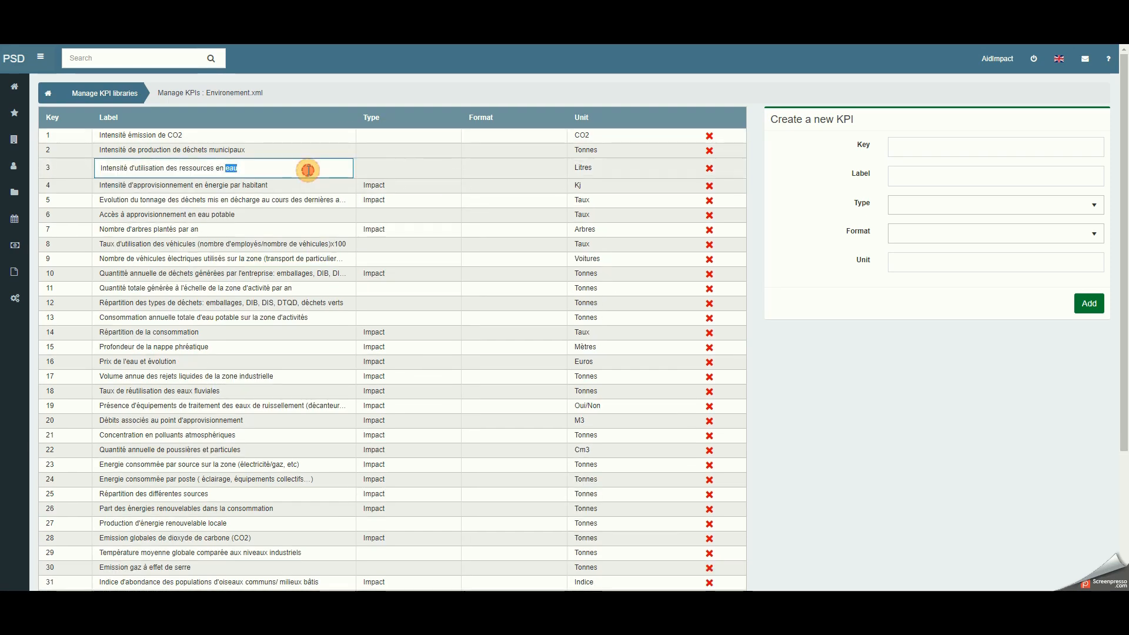
pyautogui.click(622, 167)
pyautogui.click(538, 167)
pyautogui.click(537, 167)
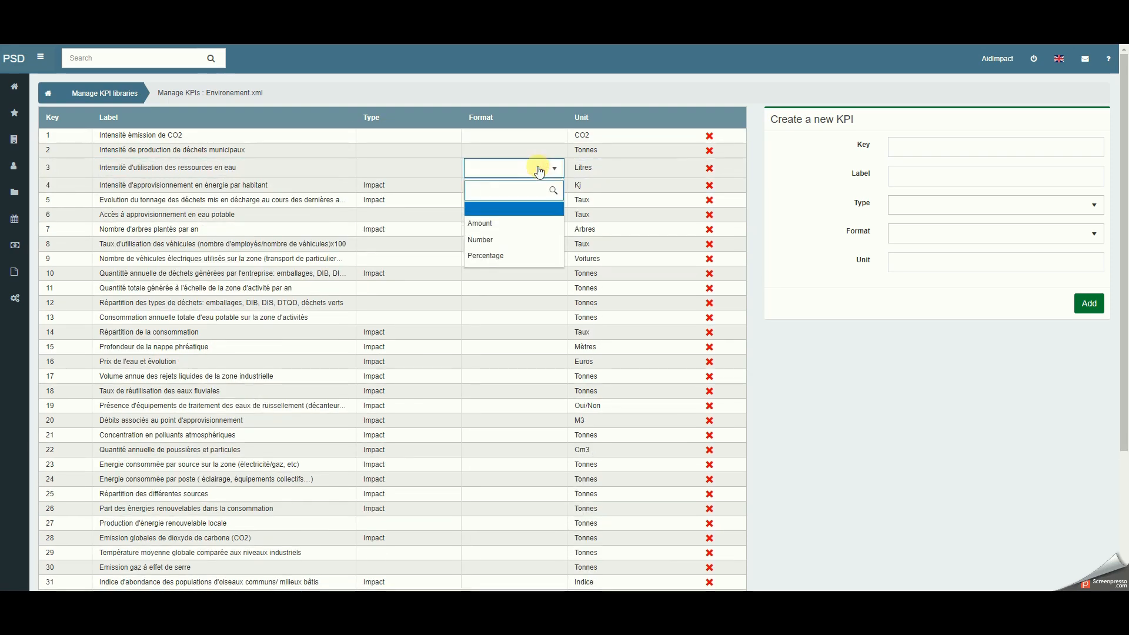
pyautogui.click(538, 167)
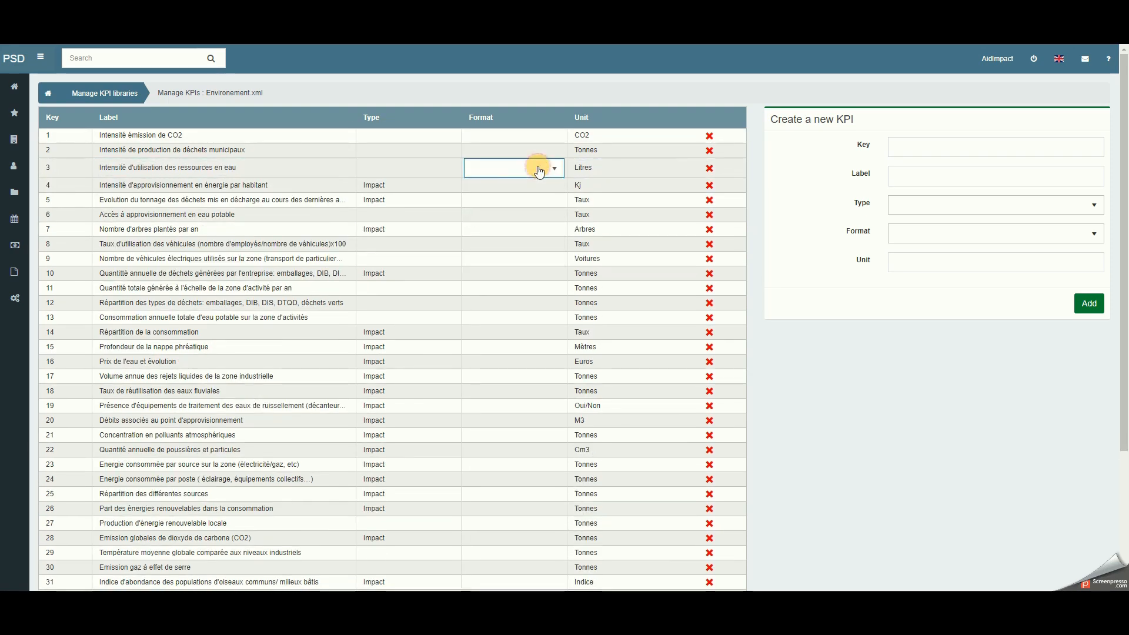
pyautogui.click(710, 137)
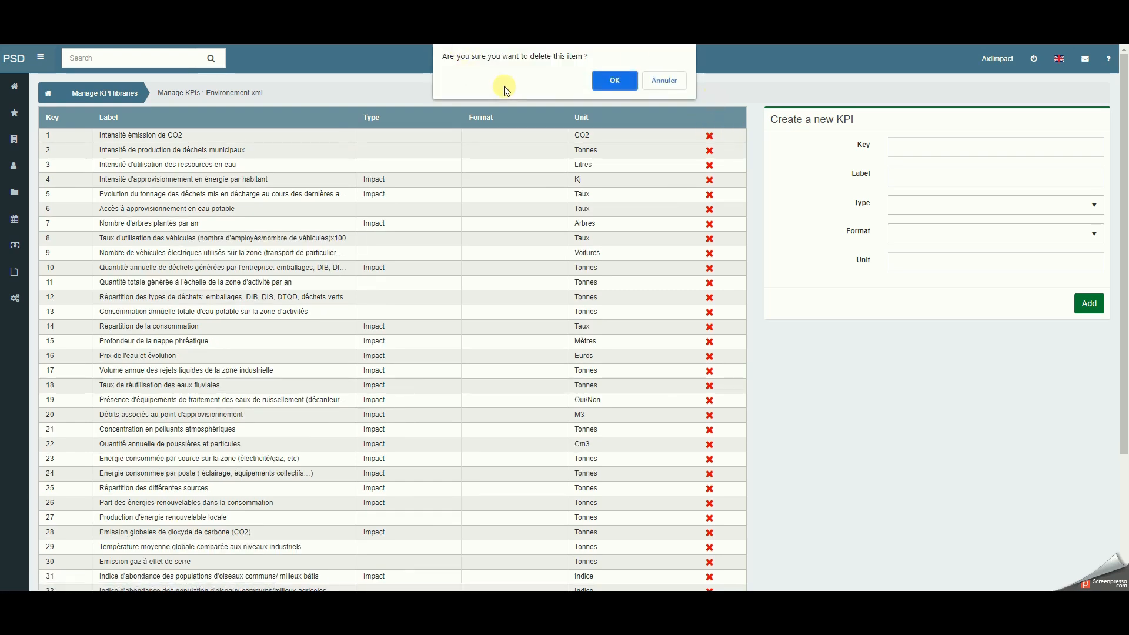
pyautogui.click(662, 82)
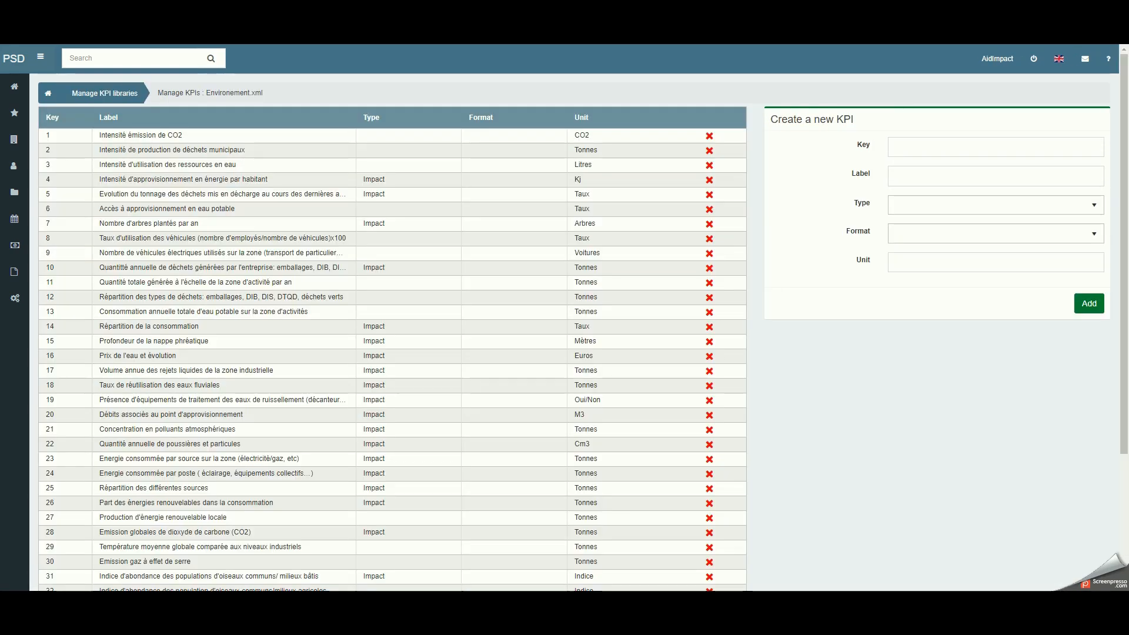
# - Open the Default evaluation template's group on content and structure of the conference and inspect its editable English and French criteria
pyautogui.moveTo(7, 306)
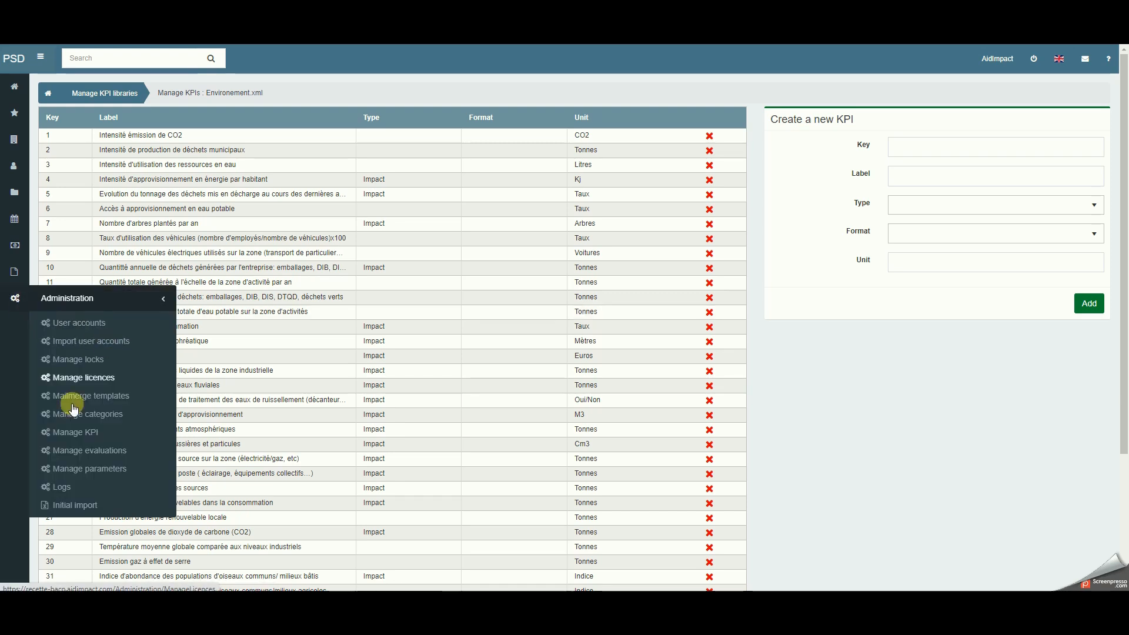
pyautogui.click(86, 452)
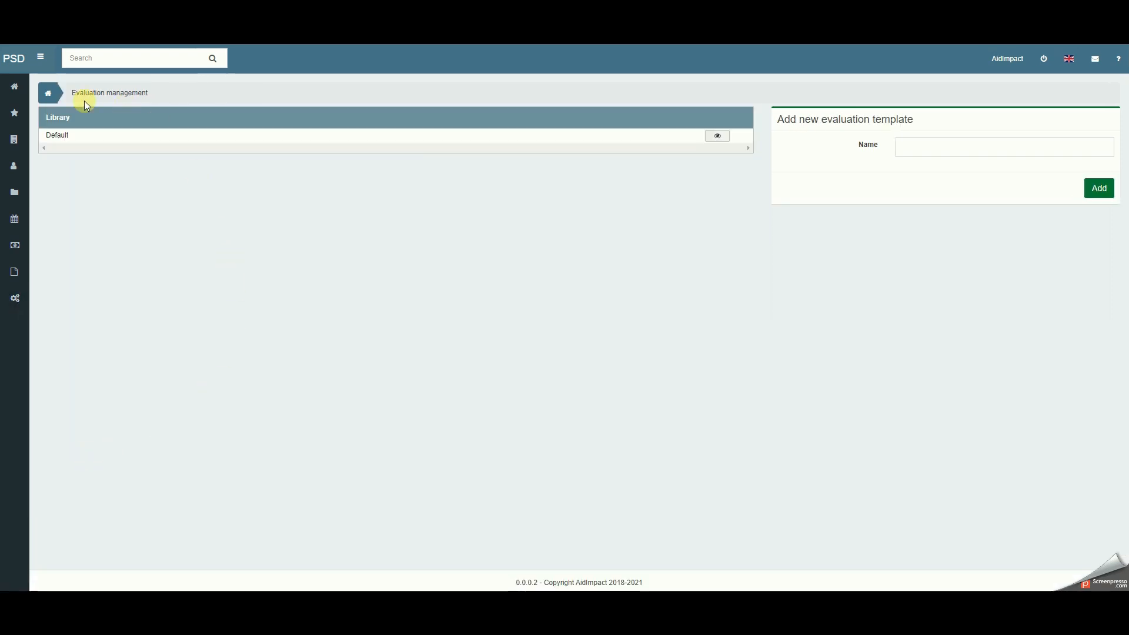
pyautogui.click(717, 137)
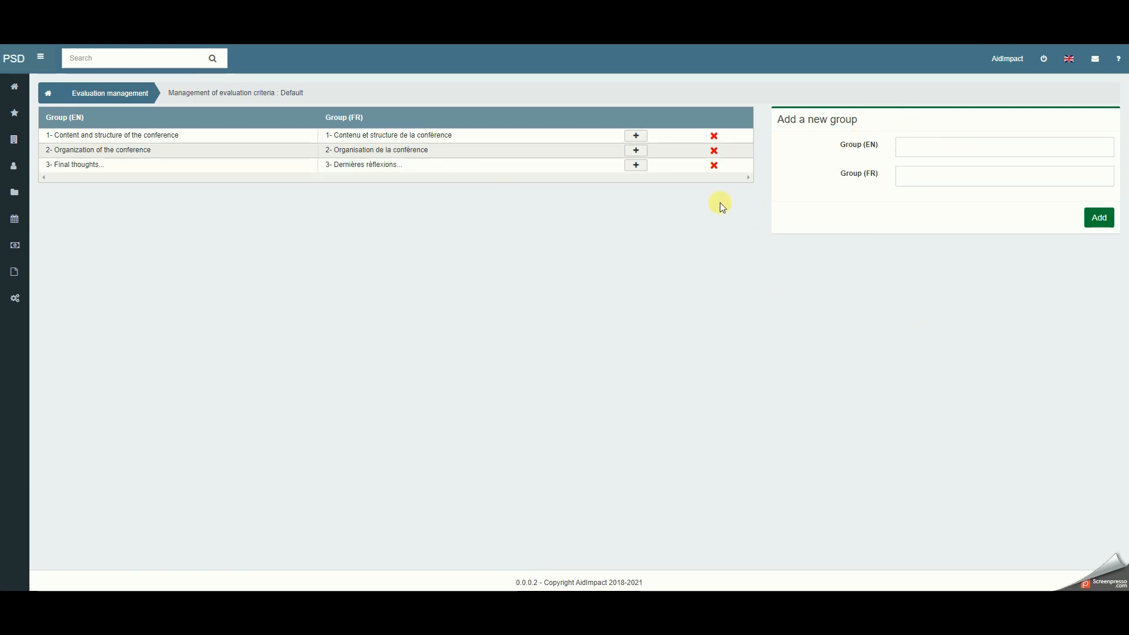
pyautogui.click(633, 138)
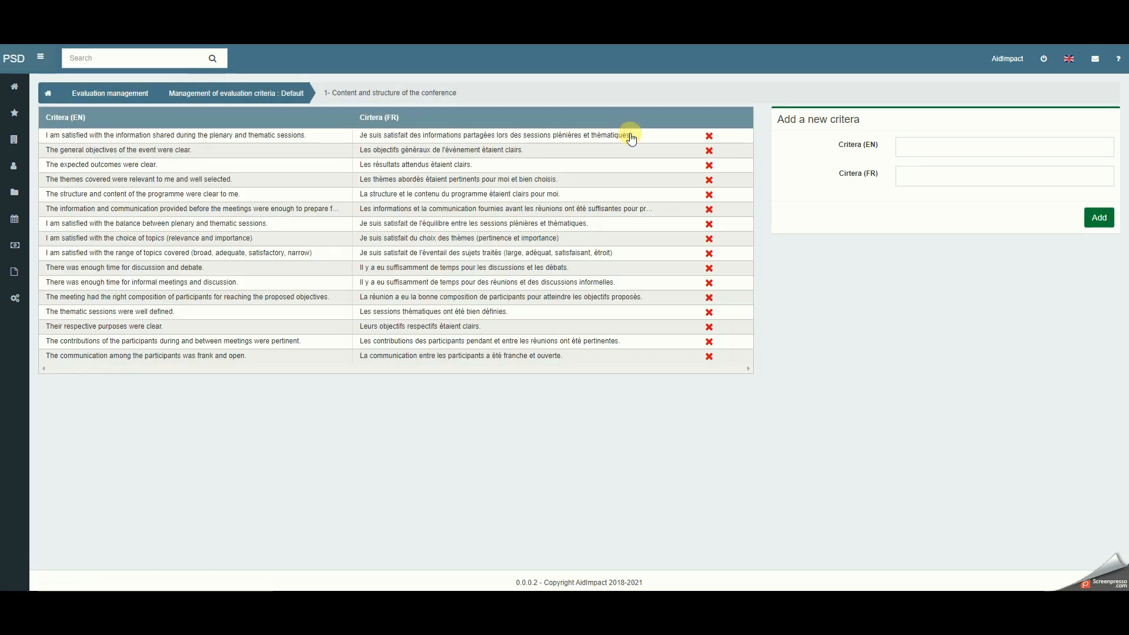
pyautogui.click(247, 151)
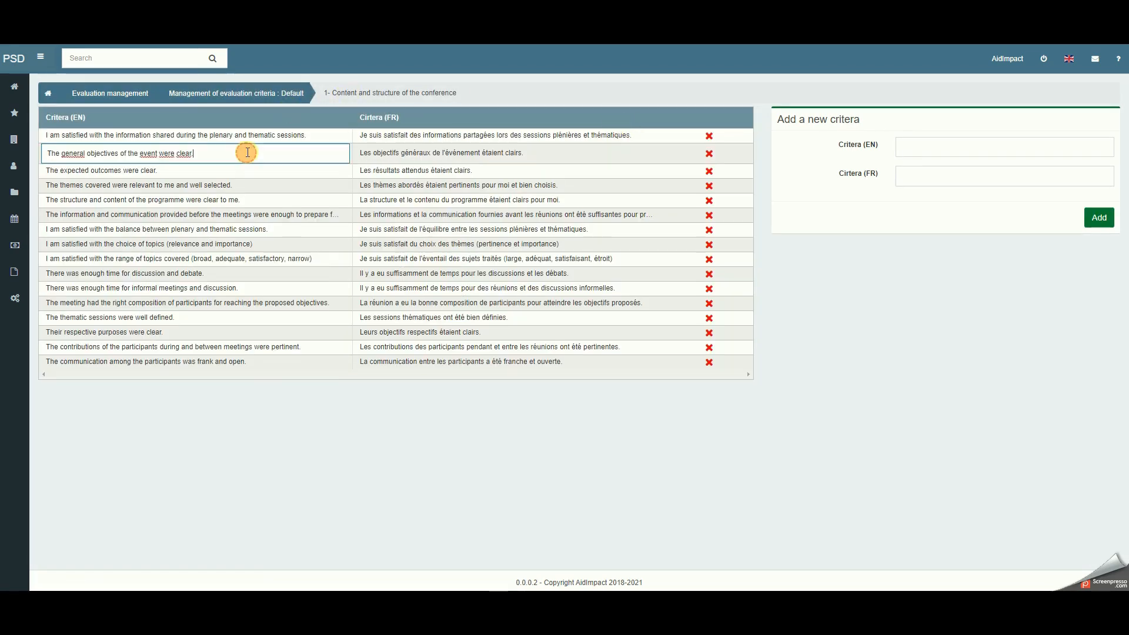
pyautogui.click(483, 170)
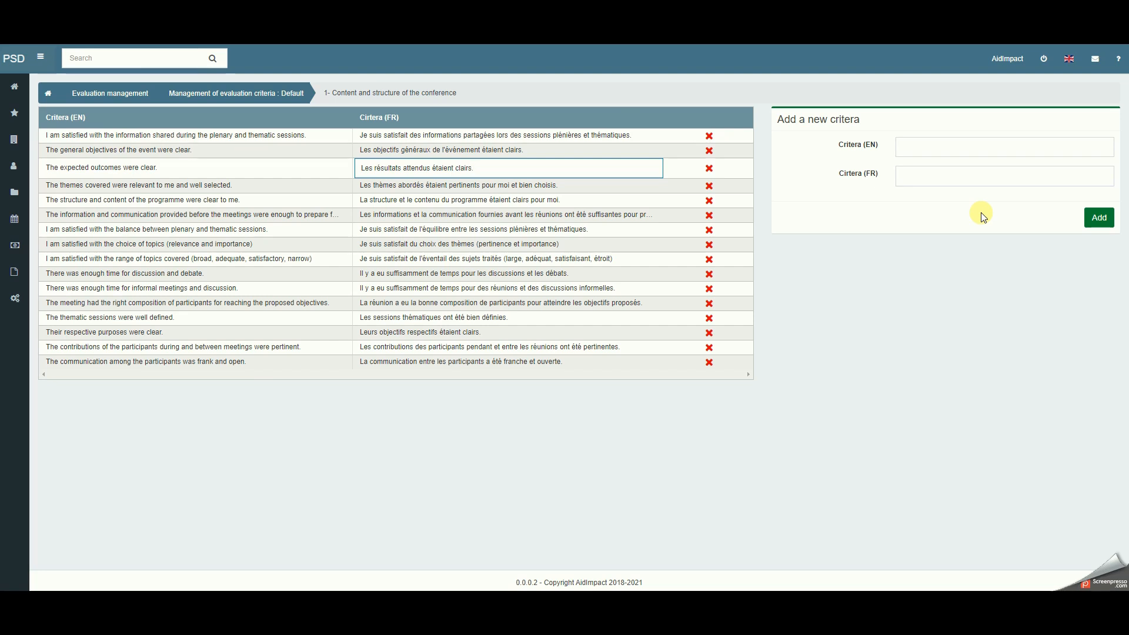
# - Open the individual mailmerge templates and upload Fichier pour tests.docx as a new template document
pyautogui.click(26, 300)
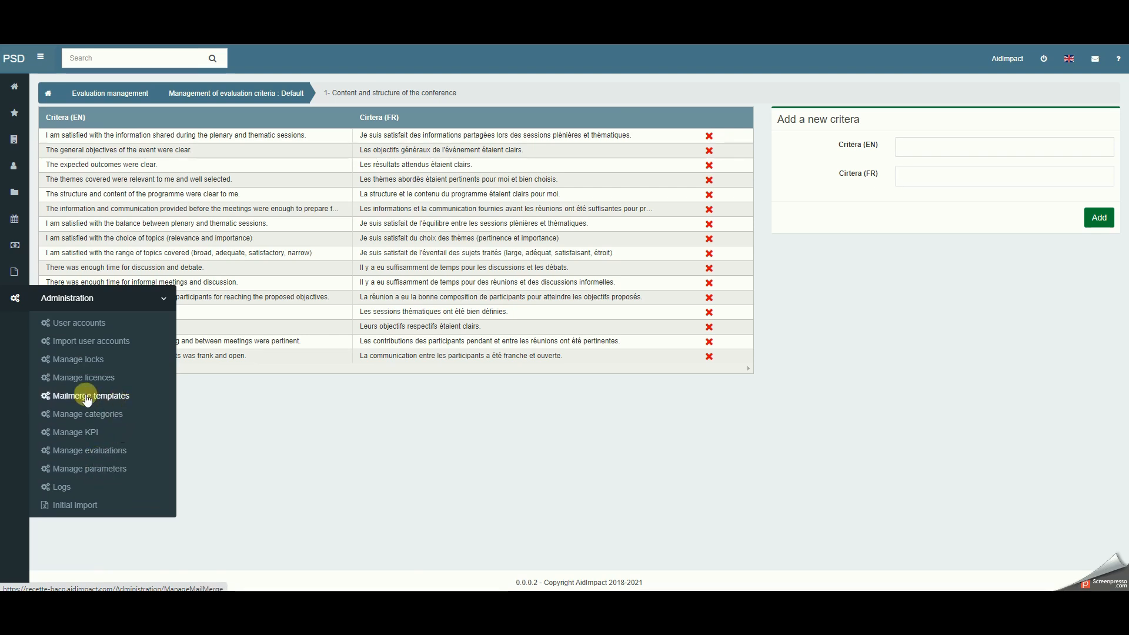
pyautogui.click(105, 397)
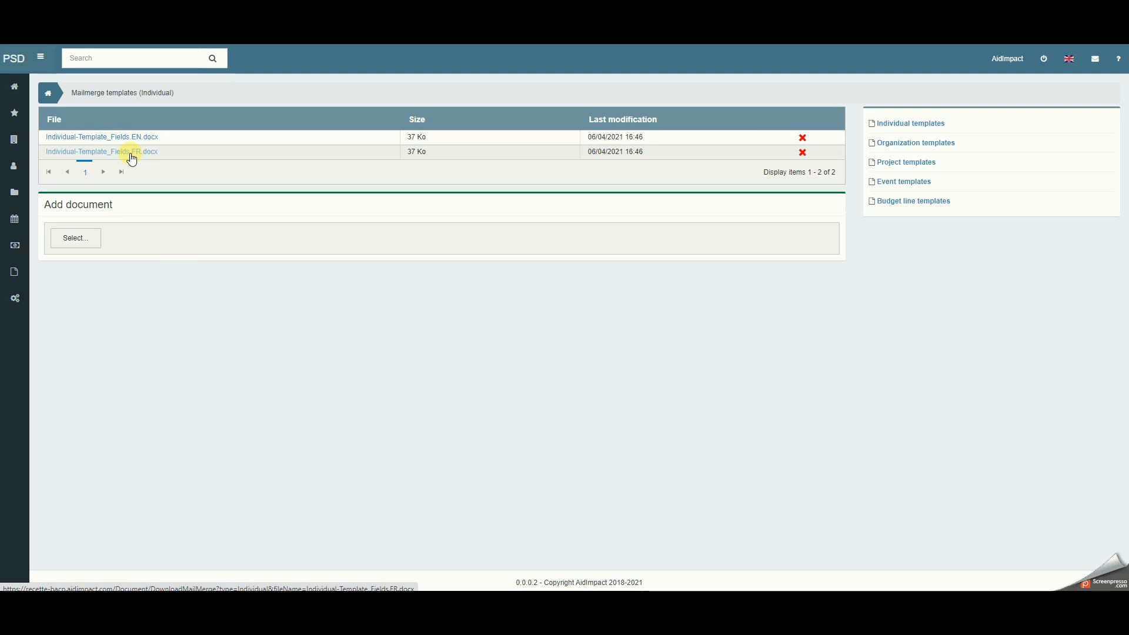
pyautogui.click(81, 239)
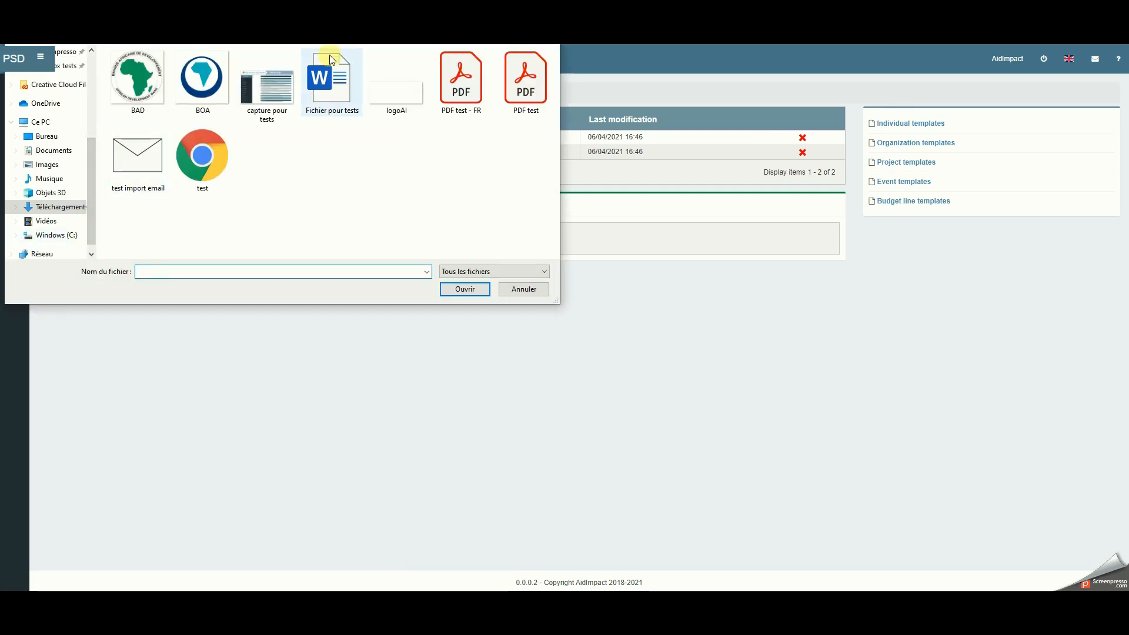
pyautogui.click(334, 99)
pyautogui.click(473, 290)
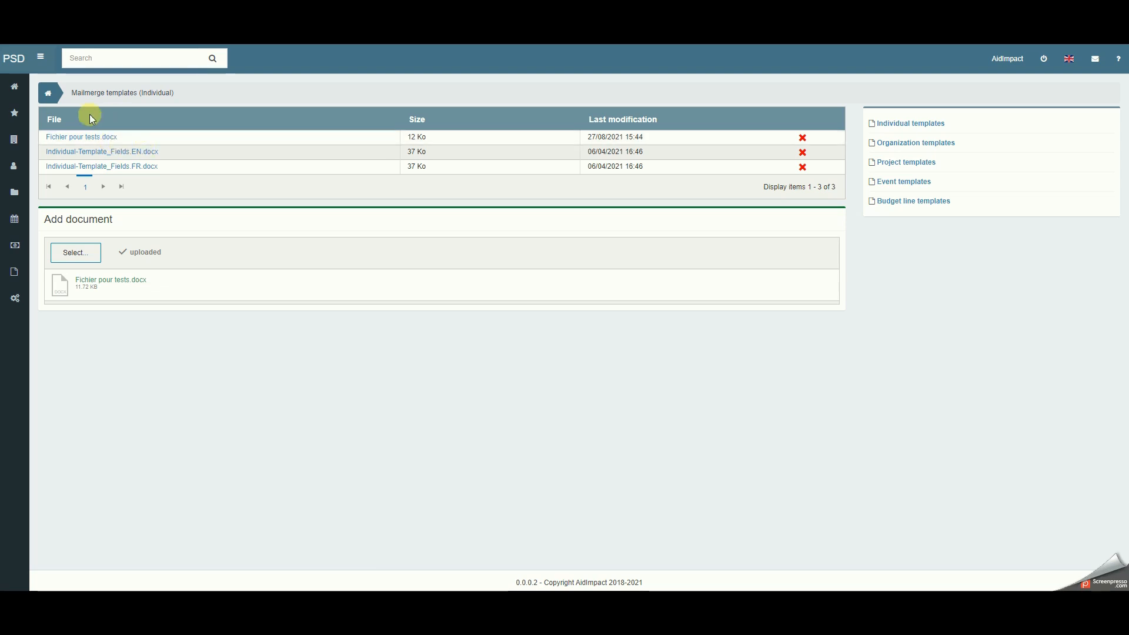
pyautogui.moveTo(87, 91); pyautogui.dragTo(141, 98)
pyautogui.click(177, 98)
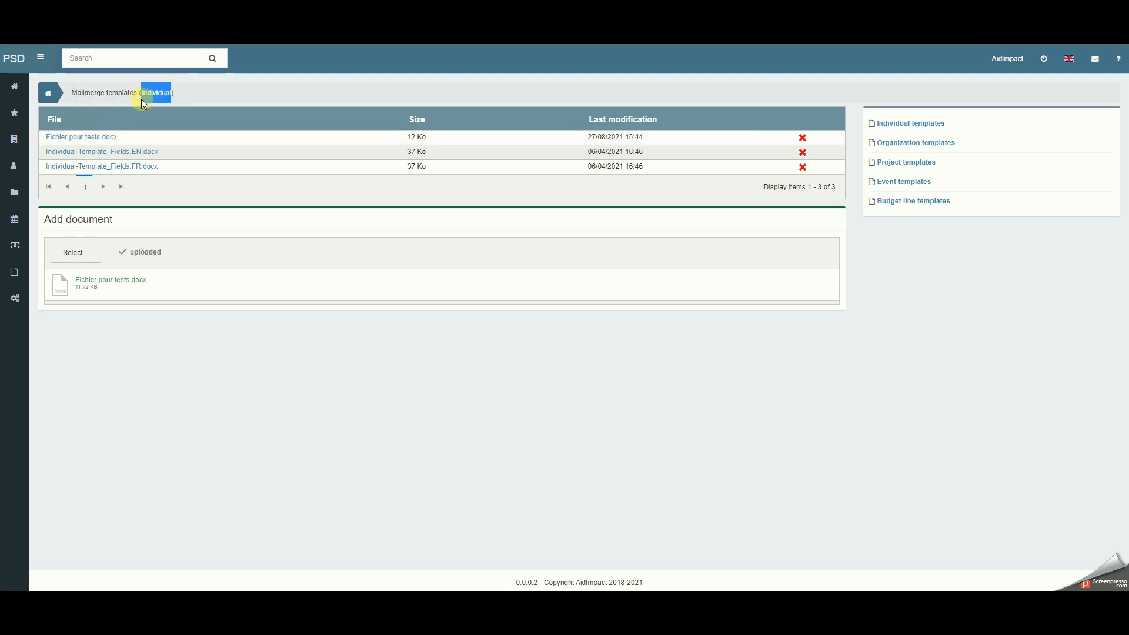
# - Filter the list of all individuals by the person's surname and open the first matching directory record
pyautogui.moveTo(14, 166)
pyautogui.click(58, 189)
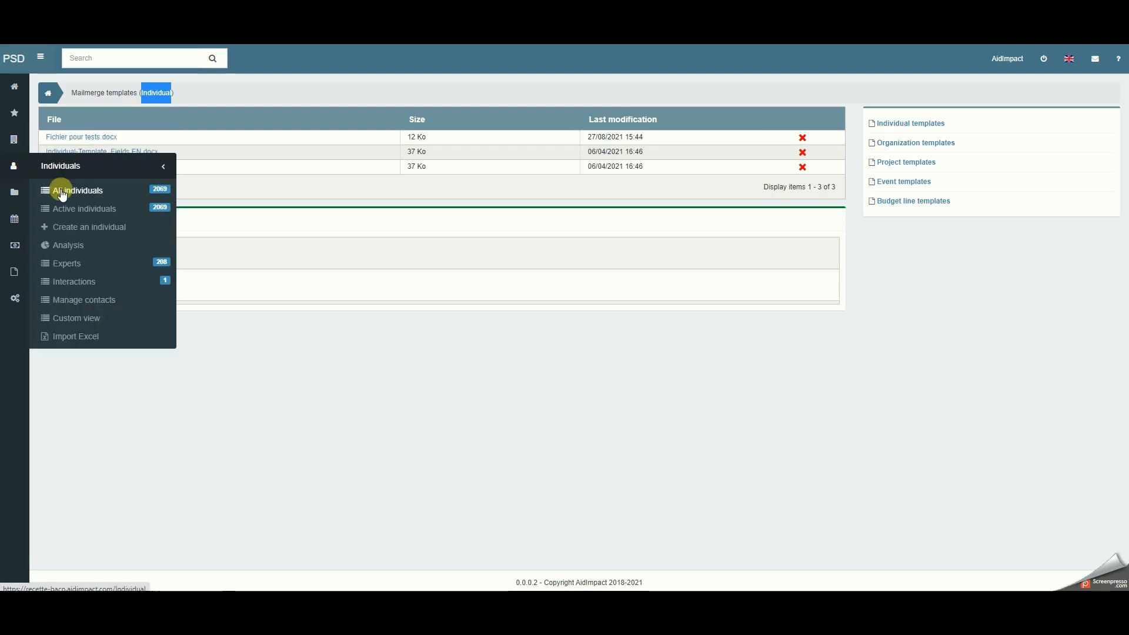
pyautogui.click(426, 154)
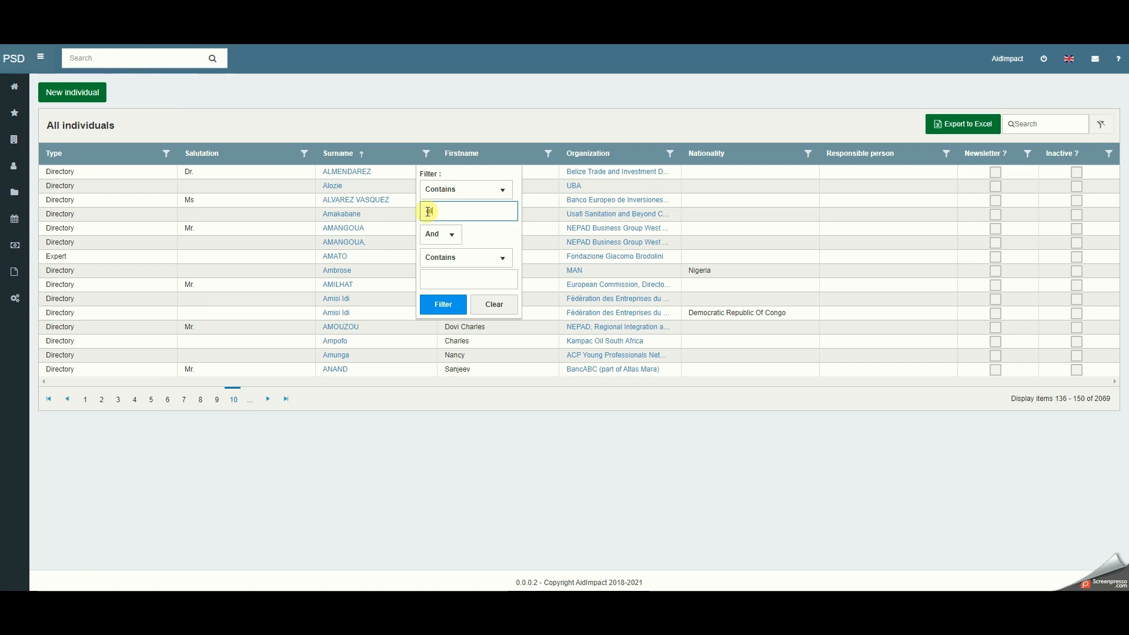
pyautogui.press('Return')
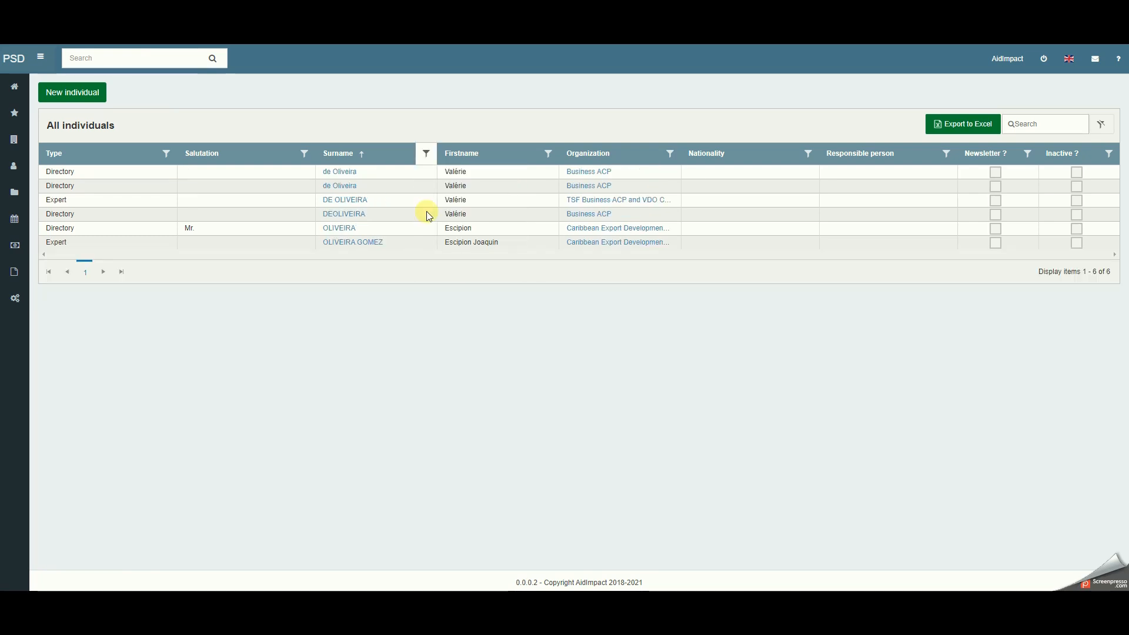
pyautogui.click(341, 172)
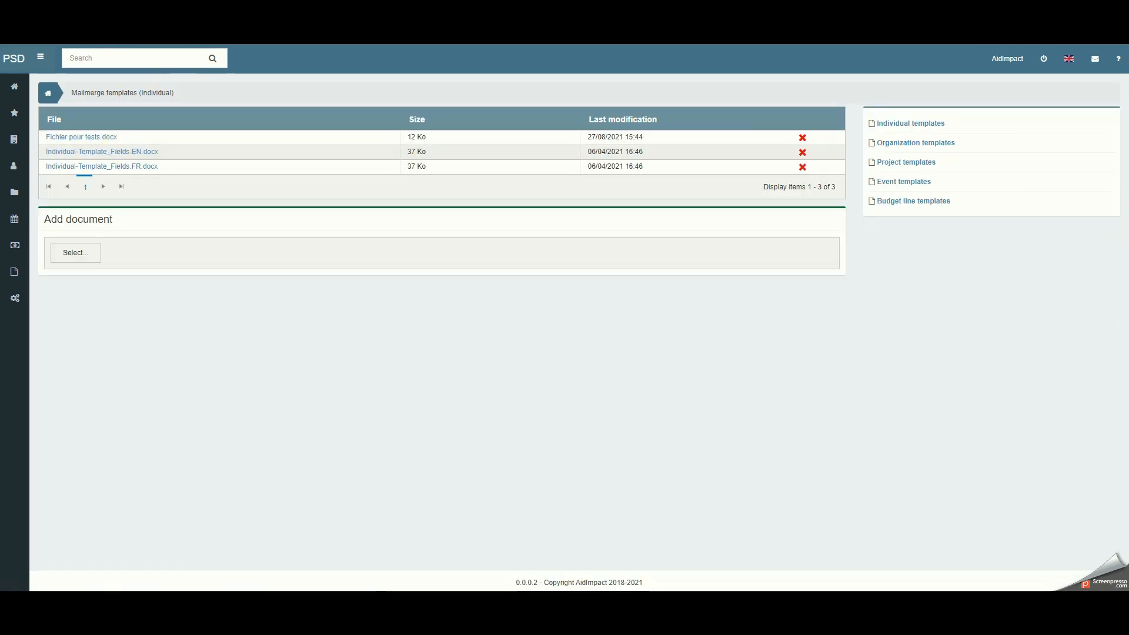
pyautogui.click(207, 44)
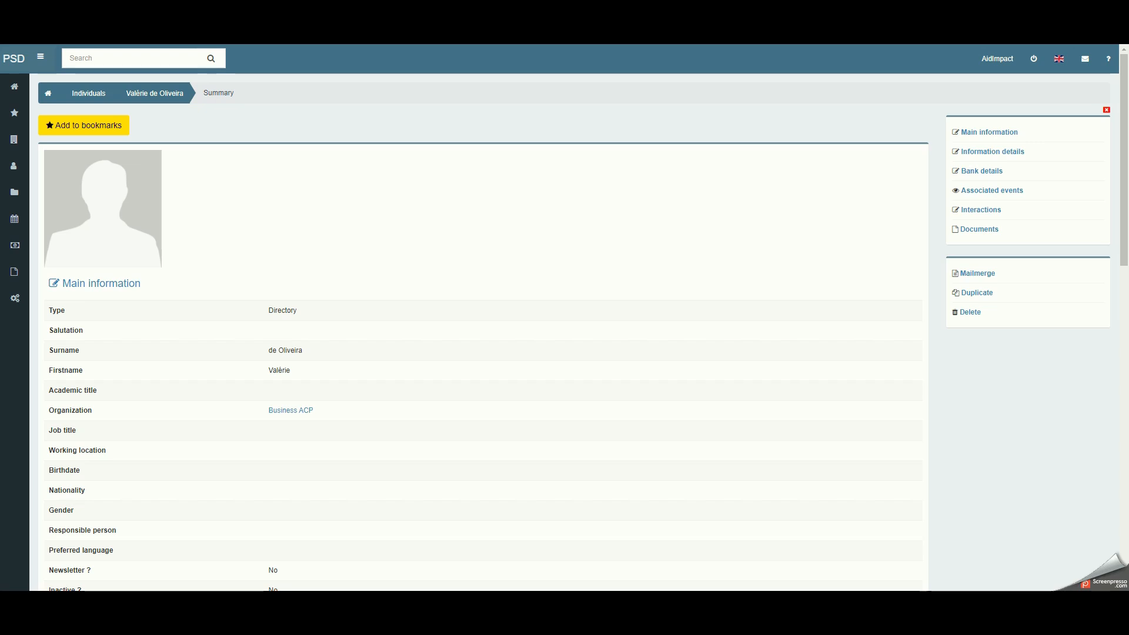
# - Open the individual's mailmerge page and check which templates are offered, keeping Fichier pour tests.docx selected
pyautogui.click(976, 275)
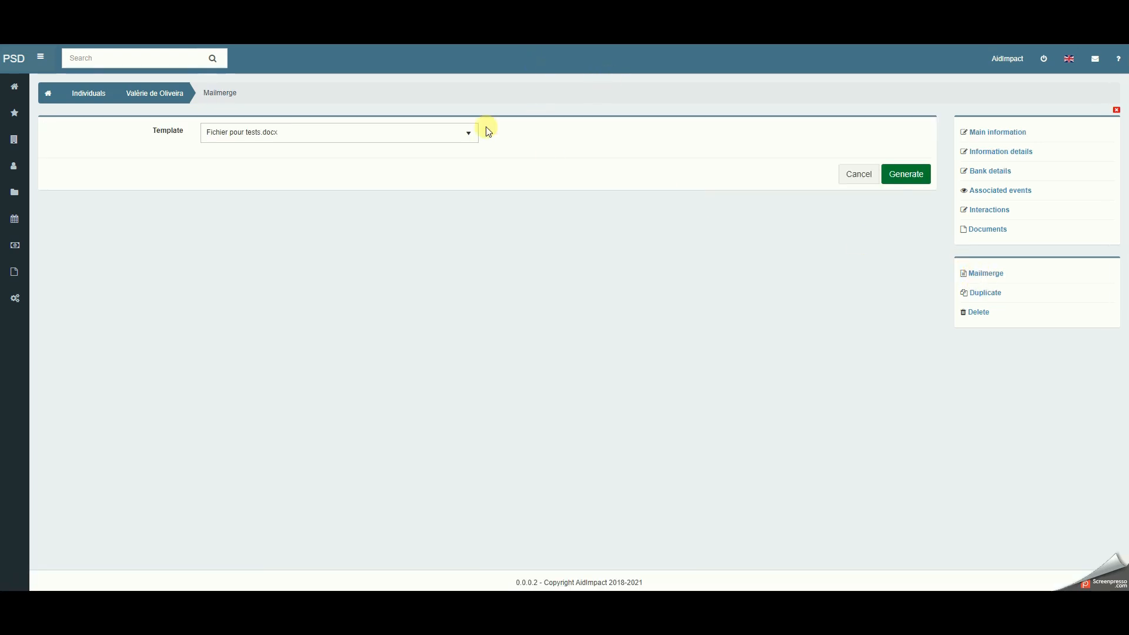
pyautogui.click(322, 130)
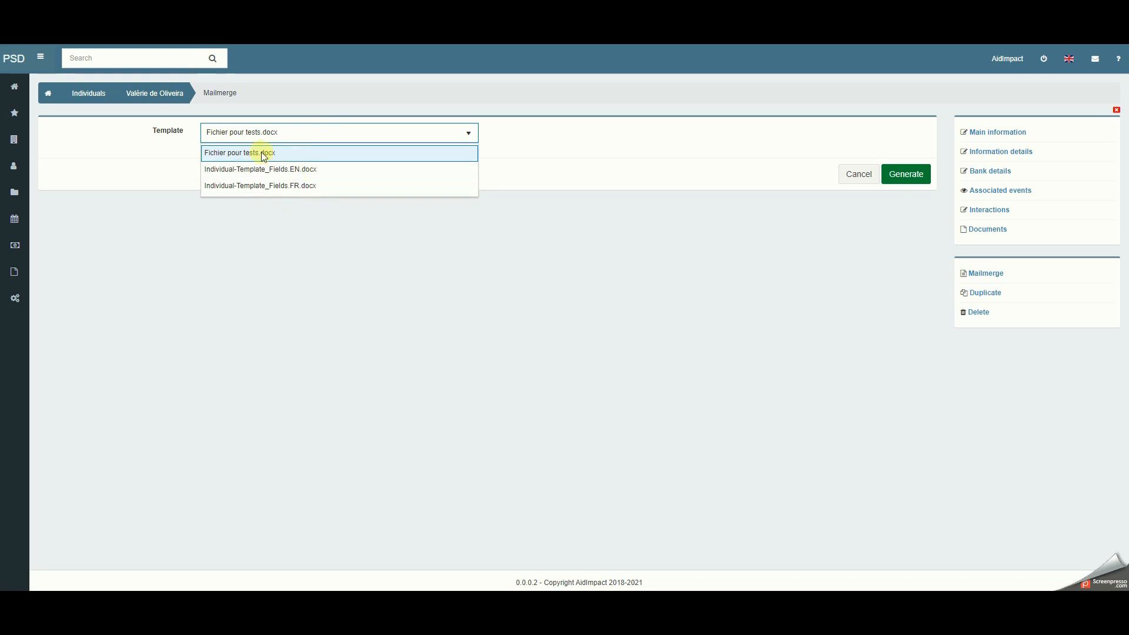
pyautogui.click(661, 203)
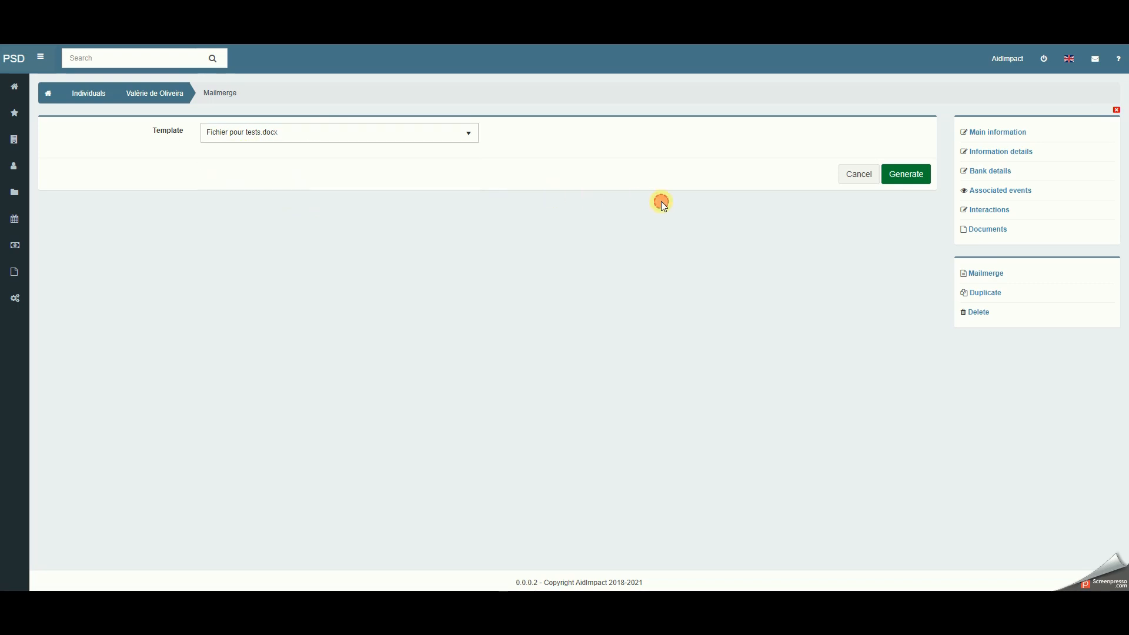